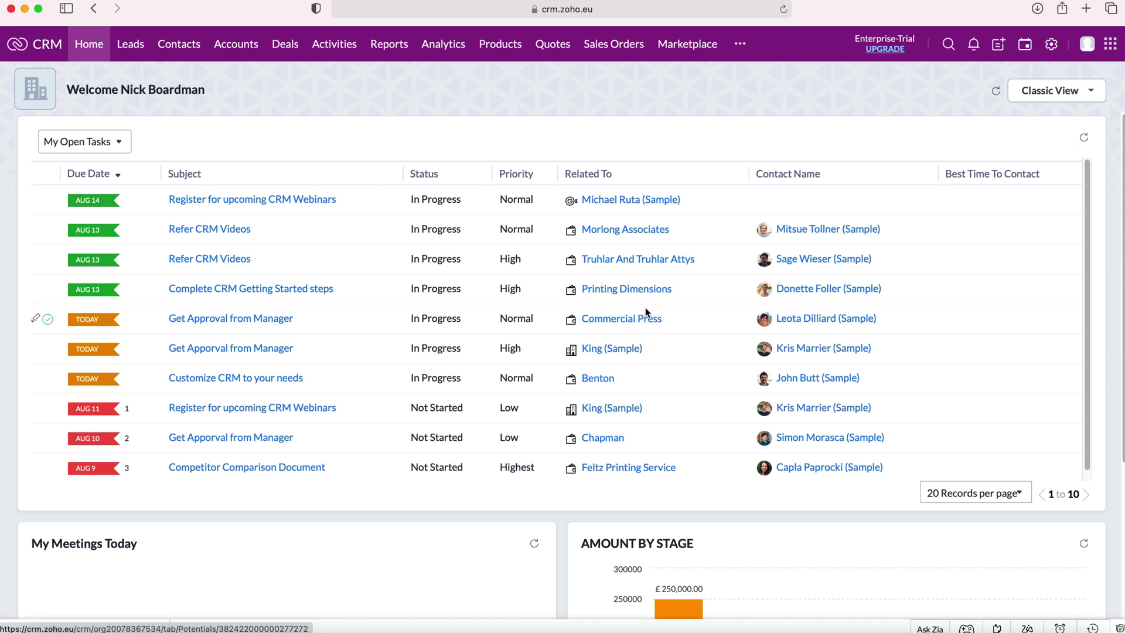
- Open Zoho CRM's Setup page from the gear icon in the top bar
{"action": "left_click", "coordinate": [1052, 46]}
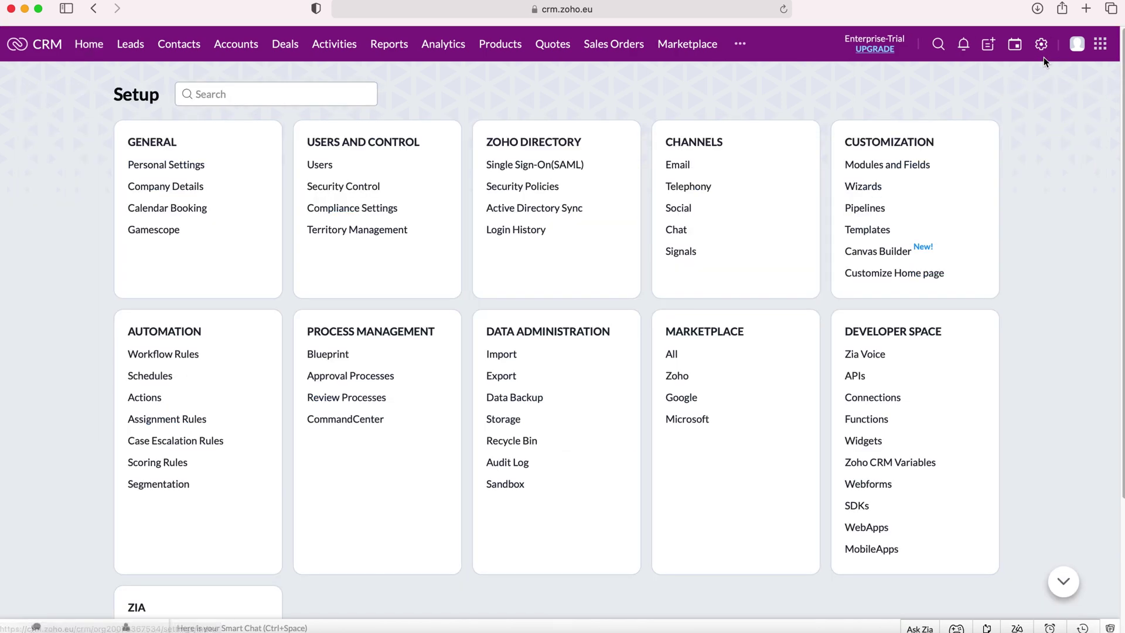
- Open Modules and Fields, browse the module list, and start a new custom module
{"action": "left_click_drag", "start_coordinate": [935, 144], "coordinate": [842, 143]}
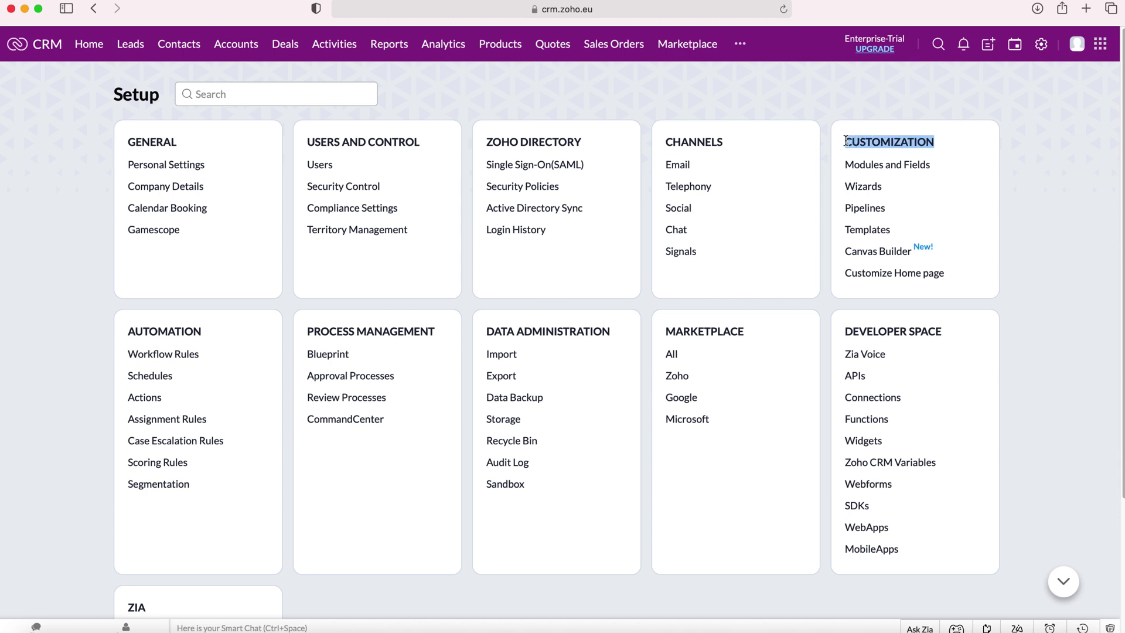
{"action": "left_click", "coordinate": [842, 143]}
{"action": "left_click", "coordinate": [889, 165]}
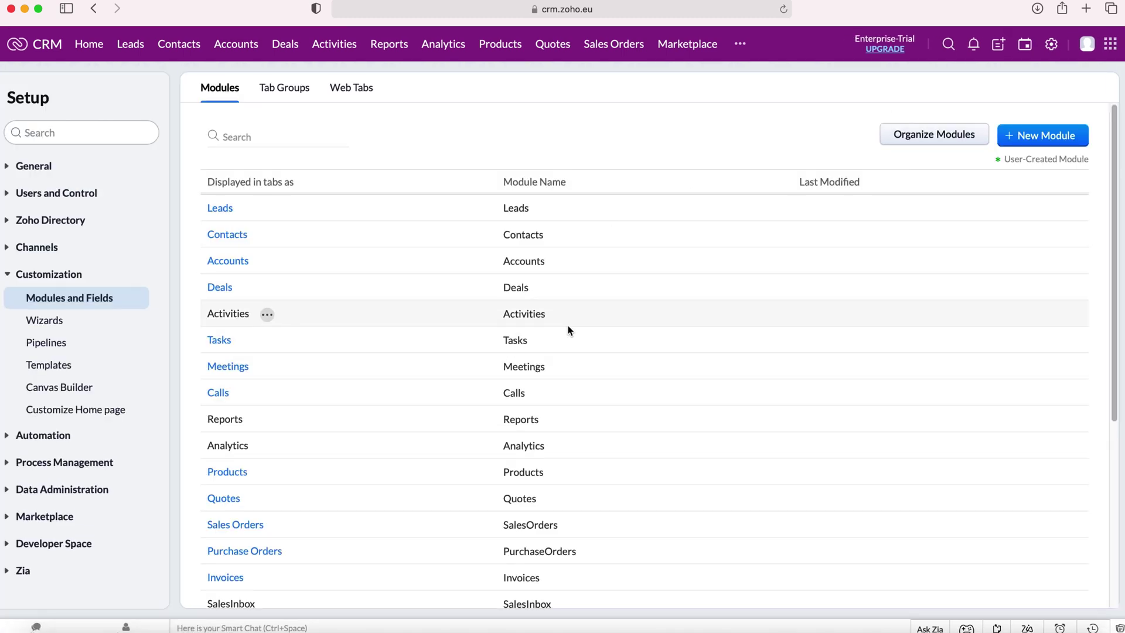
{"action": "scroll", "coordinate": [568, 327], "scroll_direction": "down", "scroll_amount": 5}
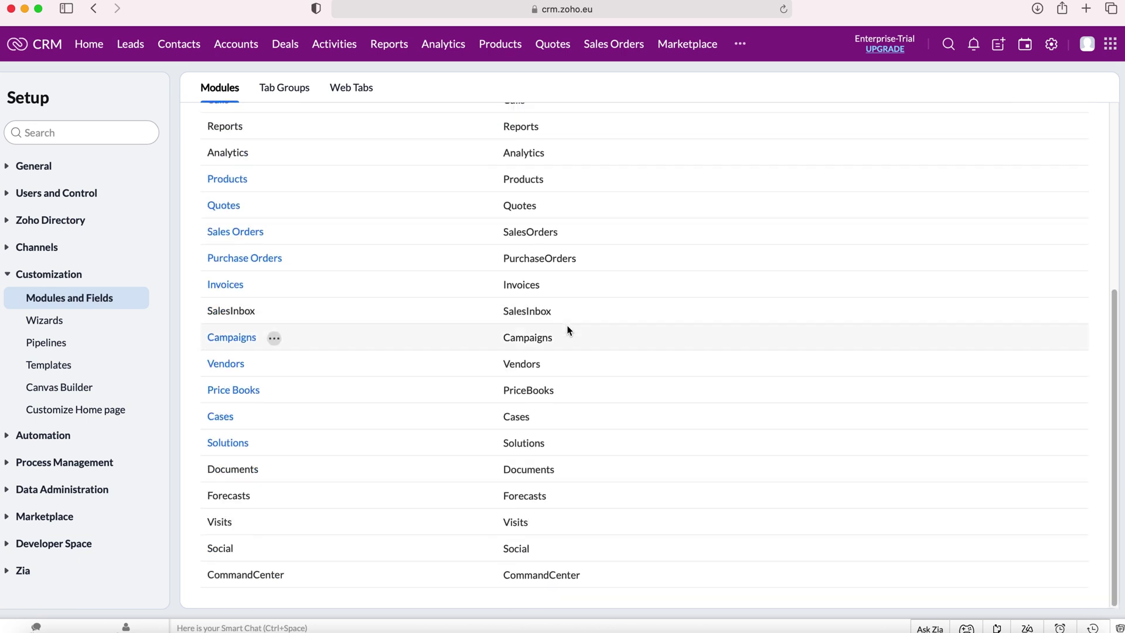
{"action": "scroll", "coordinate": [566, 325], "scroll_direction": "up", "scroll_amount": 5}
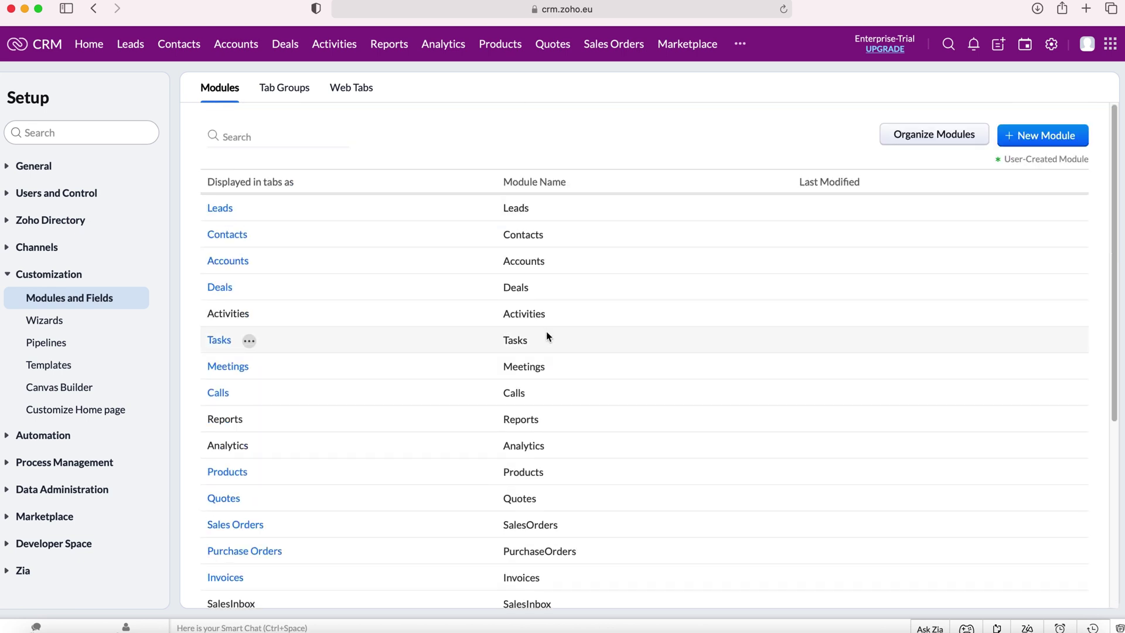
{"action": "left_click", "coordinate": [1061, 139]}
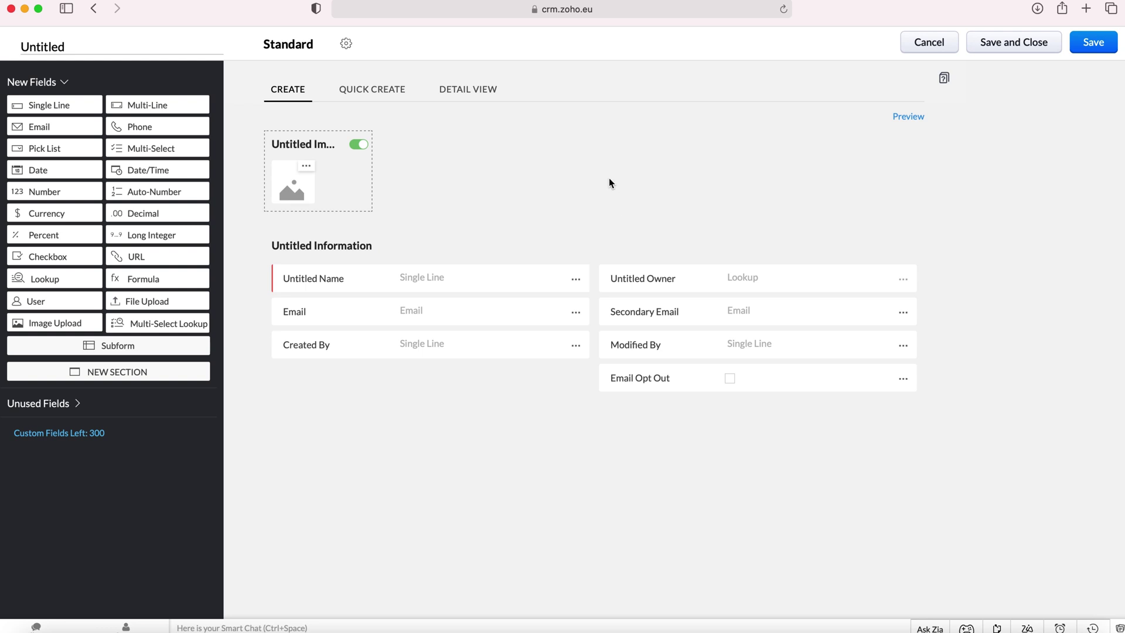
- Name the new module 'Tests' as the plural and 'Test' as the singular
{"action": "left_click", "coordinate": [102, 45]}
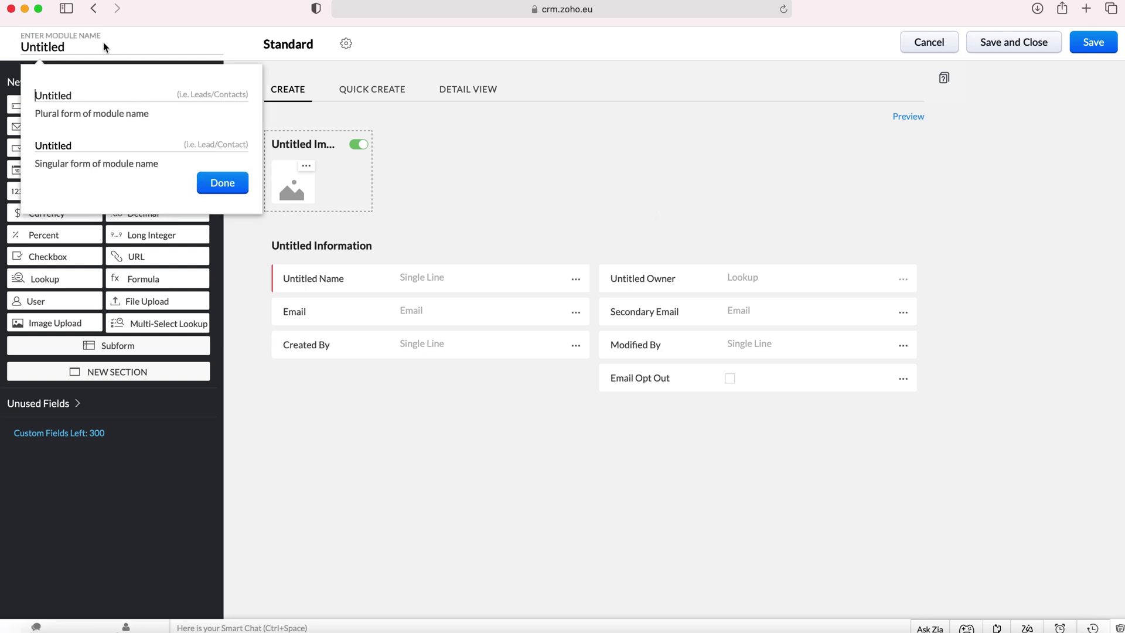
{"action": "left_click", "coordinate": [75, 96]}
{"action": "type", "text": "Tests"}
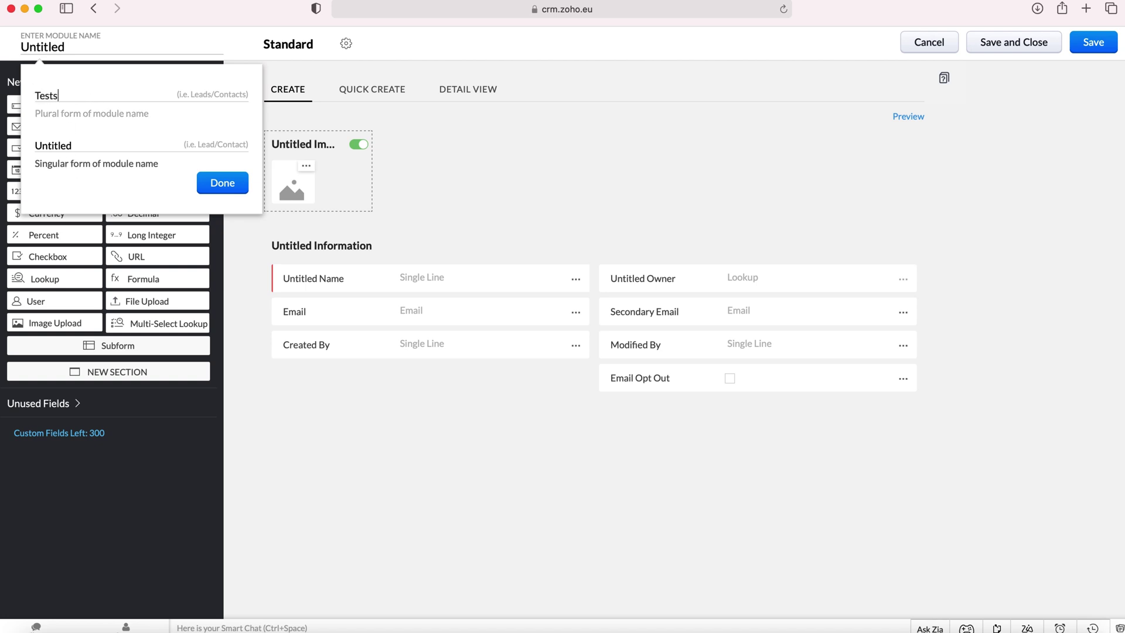
{"action": "key", "text": "Tab"}
{"action": "type", "text": "Test"}
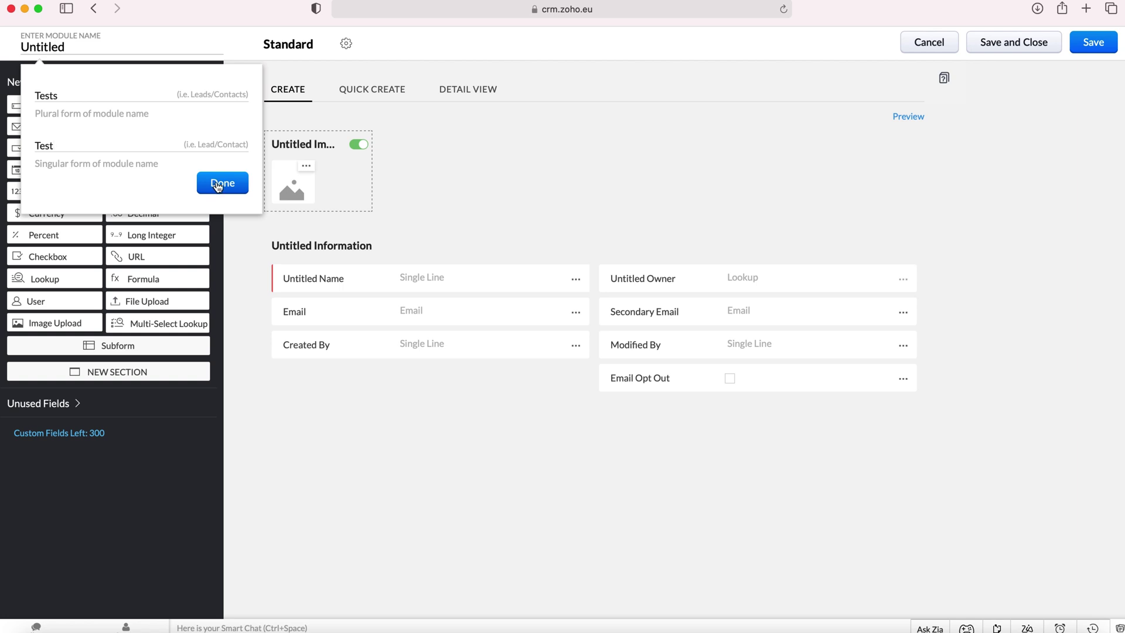
{"action": "left_click", "coordinate": [221, 185]}
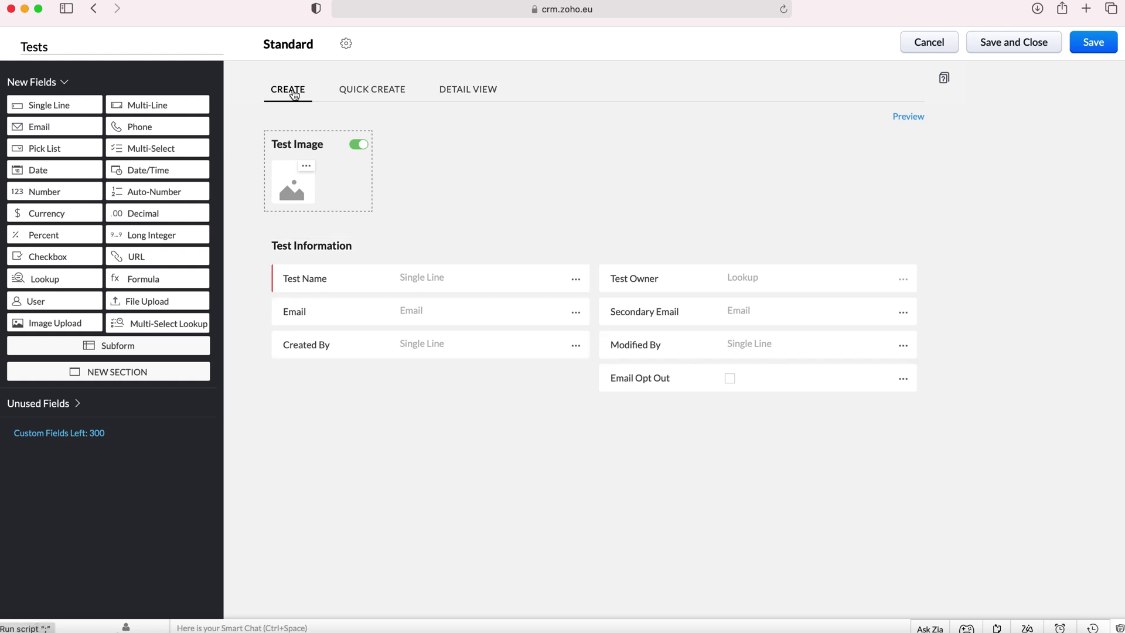
- Switch to the Quick Create layout showing Test Name and Email
{"action": "left_click", "coordinate": [387, 95]}
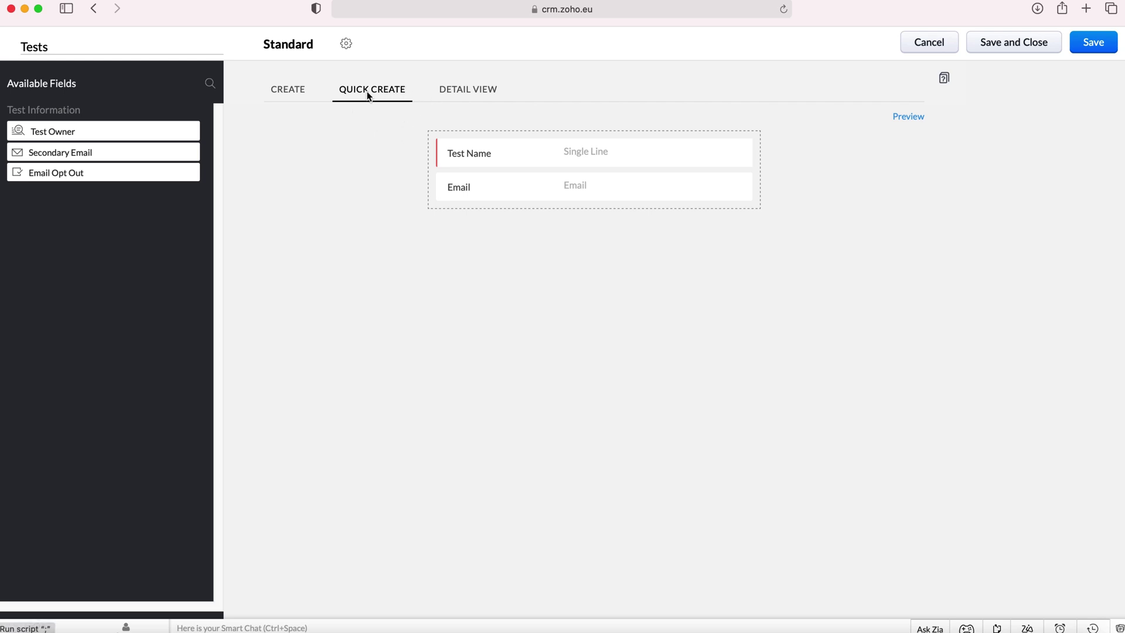
- Open the Detail View layout and toggle the Business Card off and back on
{"action": "left_click", "coordinate": [462, 90]}
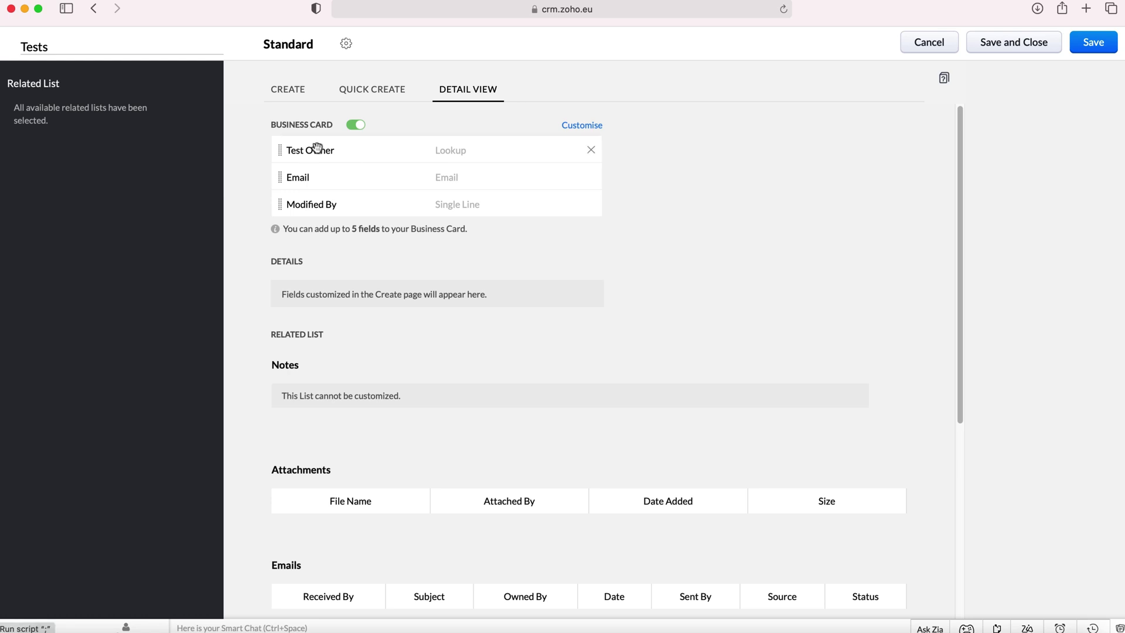
{"action": "left_click", "coordinate": [355, 125]}
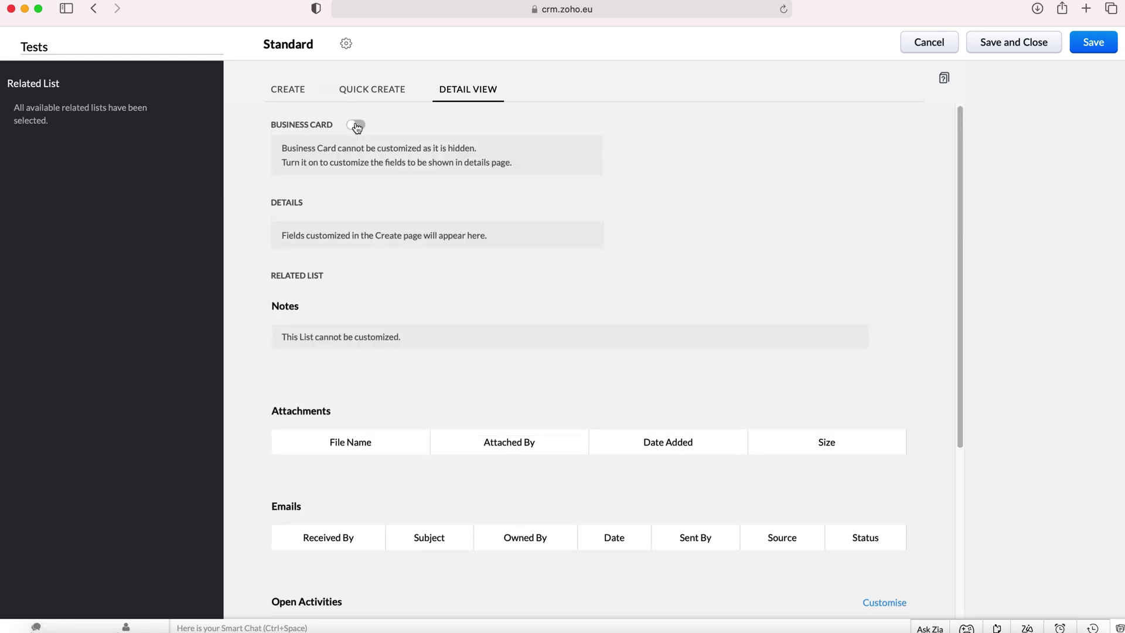
{"action": "left_click", "coordinate": [356, 126]}
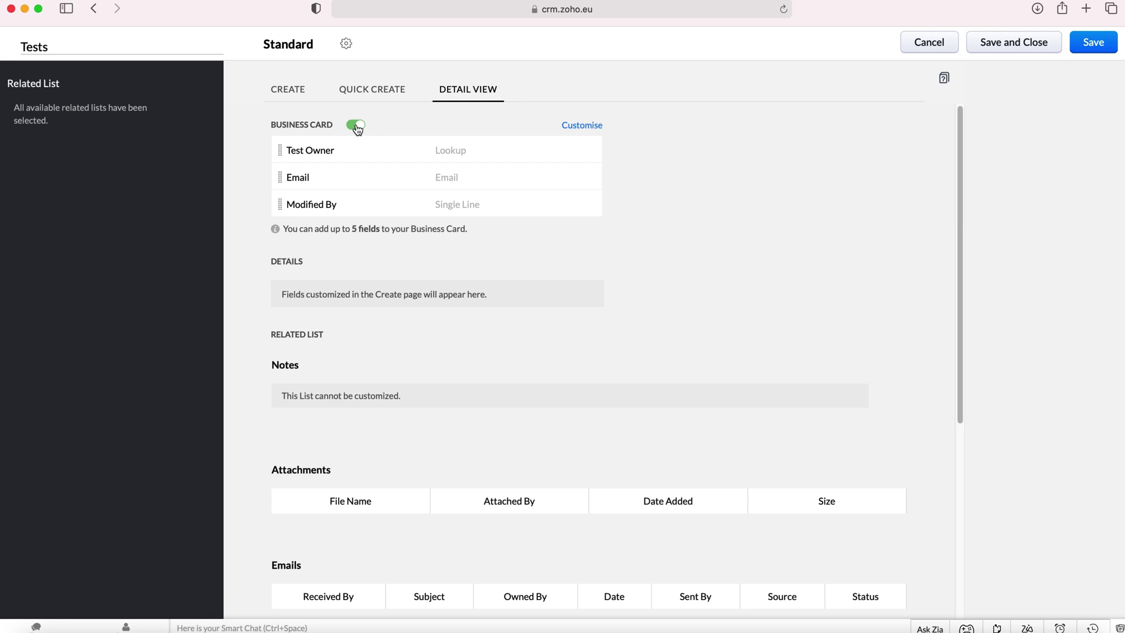
- Scroll through the detail view, then go back to the Create layout
{"action": "left_click_drag", "start_coordinate": [351, 229], "coordinate": [381, 226]}
{"action": "scroll", "coordinate": [441, 320], "scroll_direction": "down", "scroll_amount": 5}
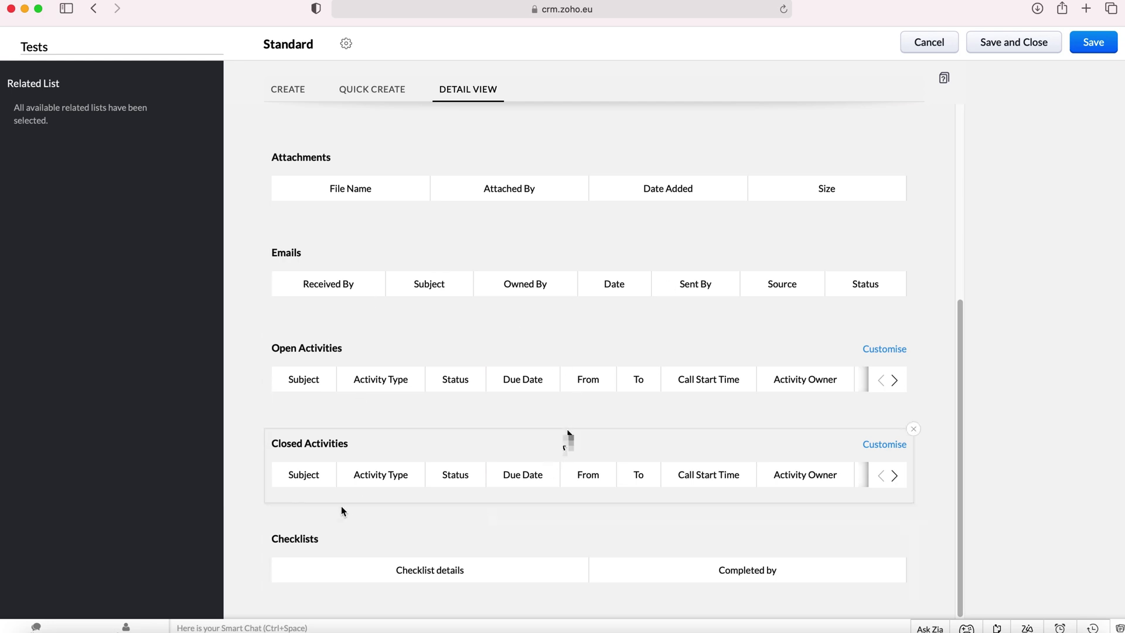
{"action": "scroll", "coordinate": [334, 492], "scroll_direction": "up", "scroll_amount": 1}
{"action": "scroll", "coordinate": [332, 492], "scroll_direction": "up", "scroll_amount": 5}
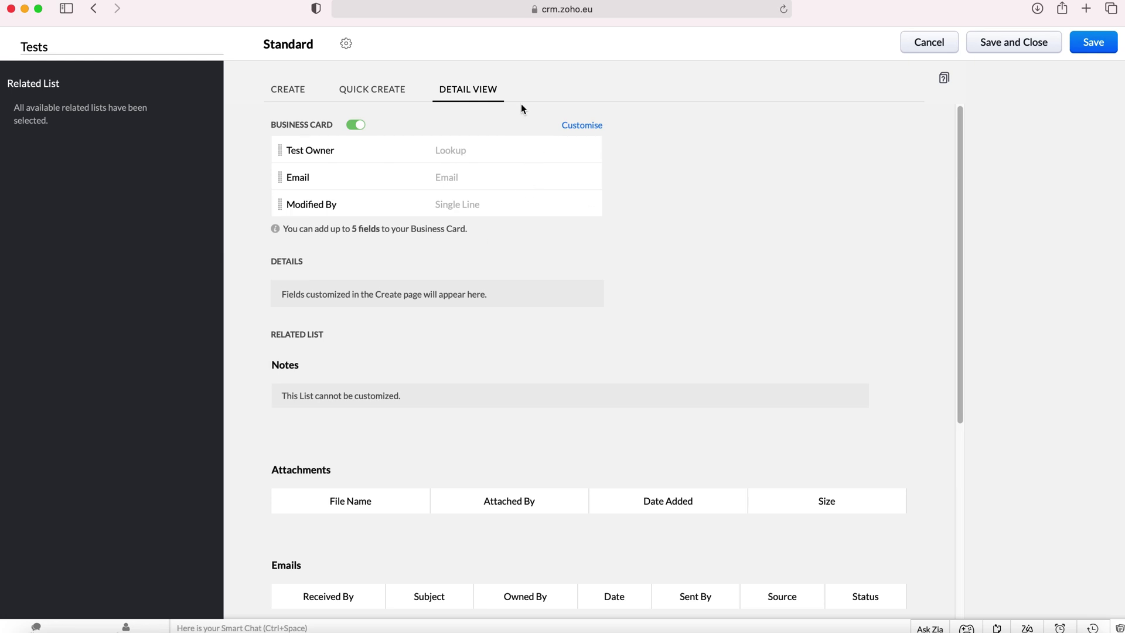
{"action": "left_click", "coordinate": [299, 95]}
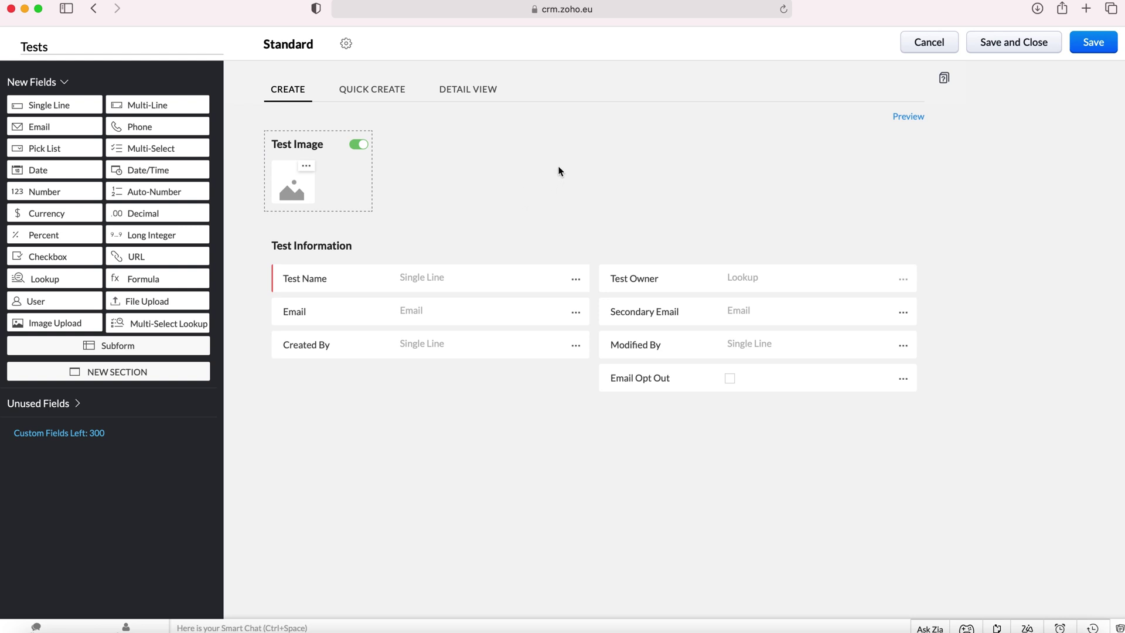
- Grant Administrator and Standard profiles access to Tests and save the module
{"action": "left_click", "coordinate": [1098, 47]}
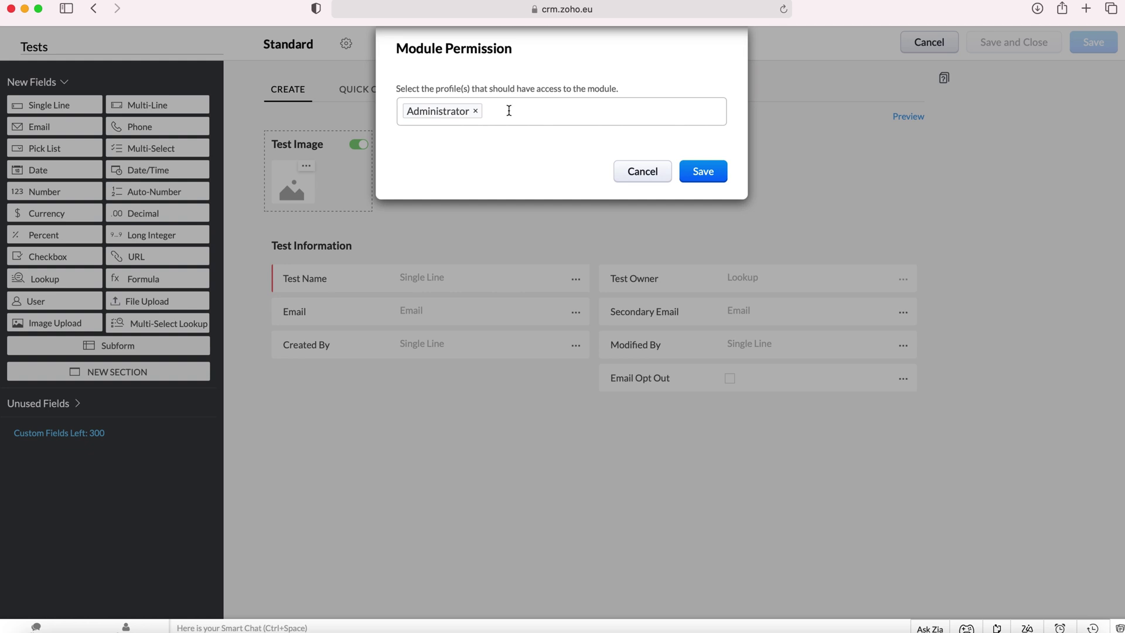
{"action": "left_click", "coordinate": [509, 111]}
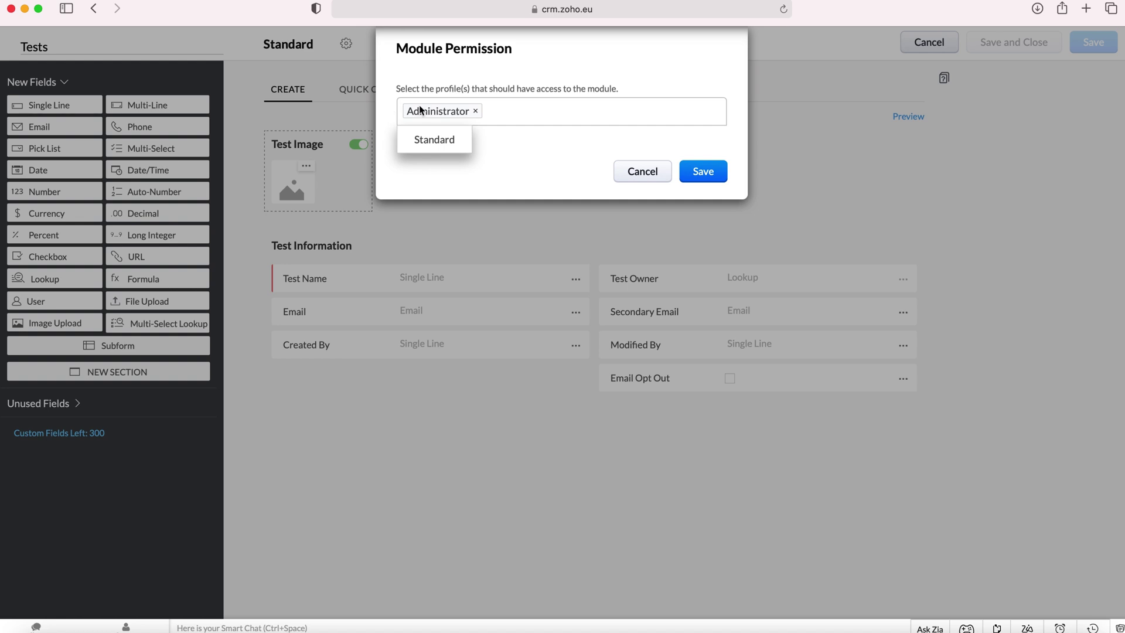
{"action": "left_click", "coordinate": [434, 144]}
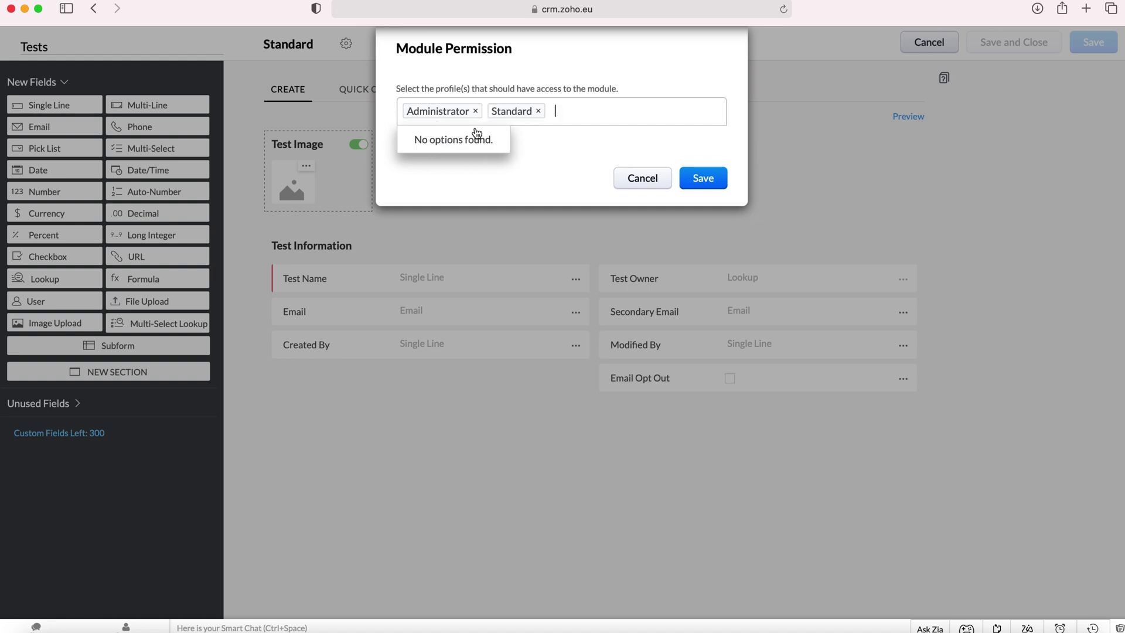
{"action": "left_click", "coordinate": [475, 112]}
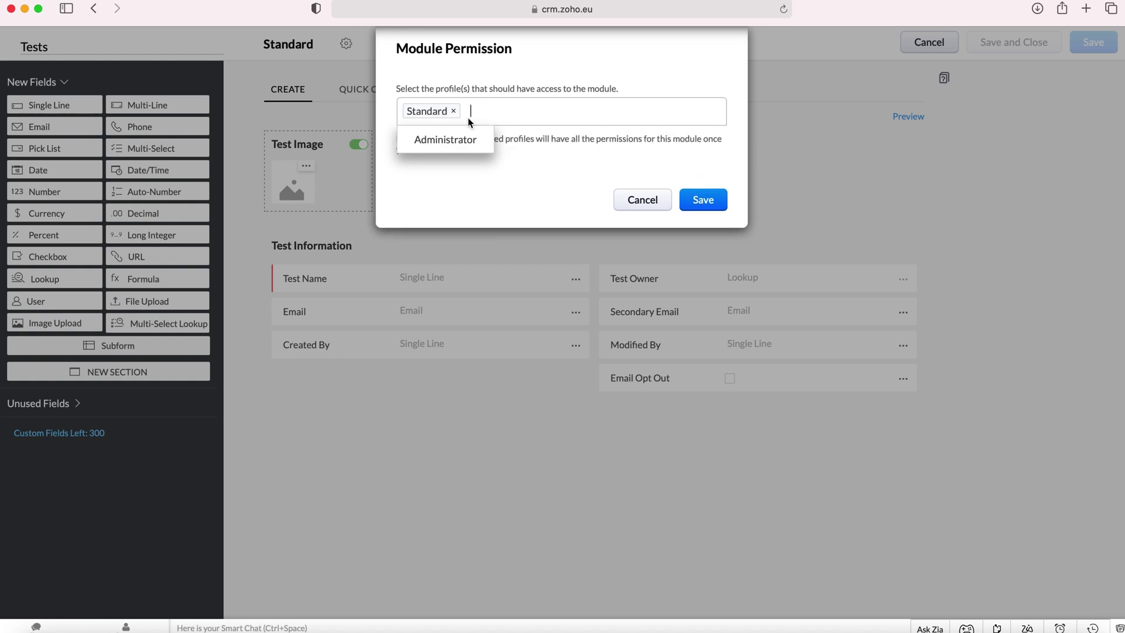
{"action": "left_click", "coordinate": [446, 140]}
{"action": "left_click", "coordinate": [541, 192]}
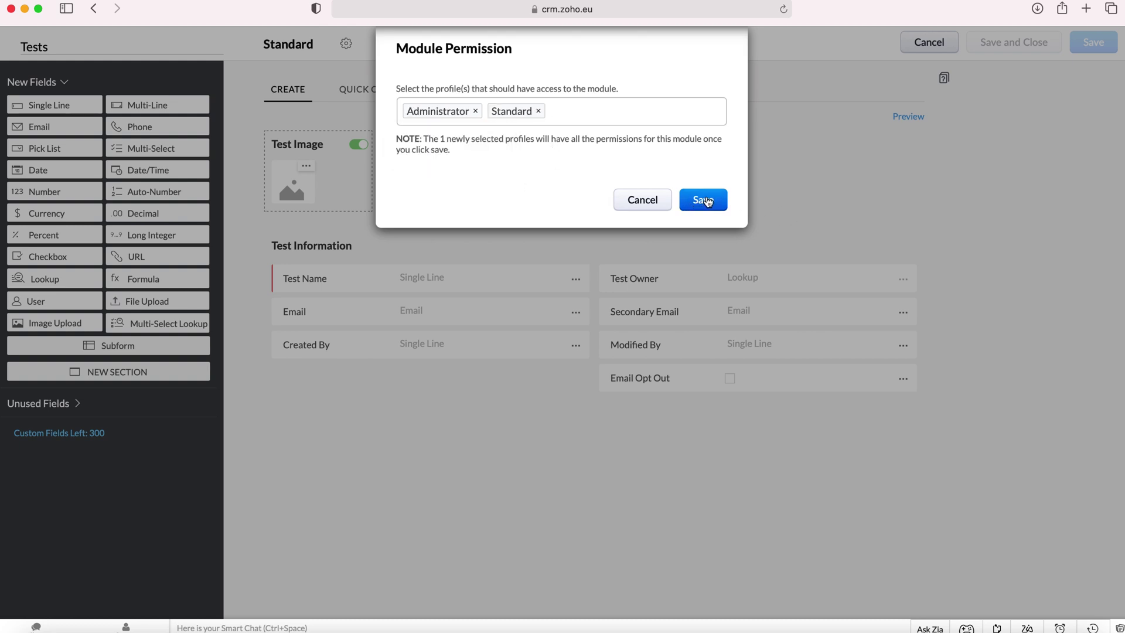
{"action": "left_click", "coordinate": [706, 200]}
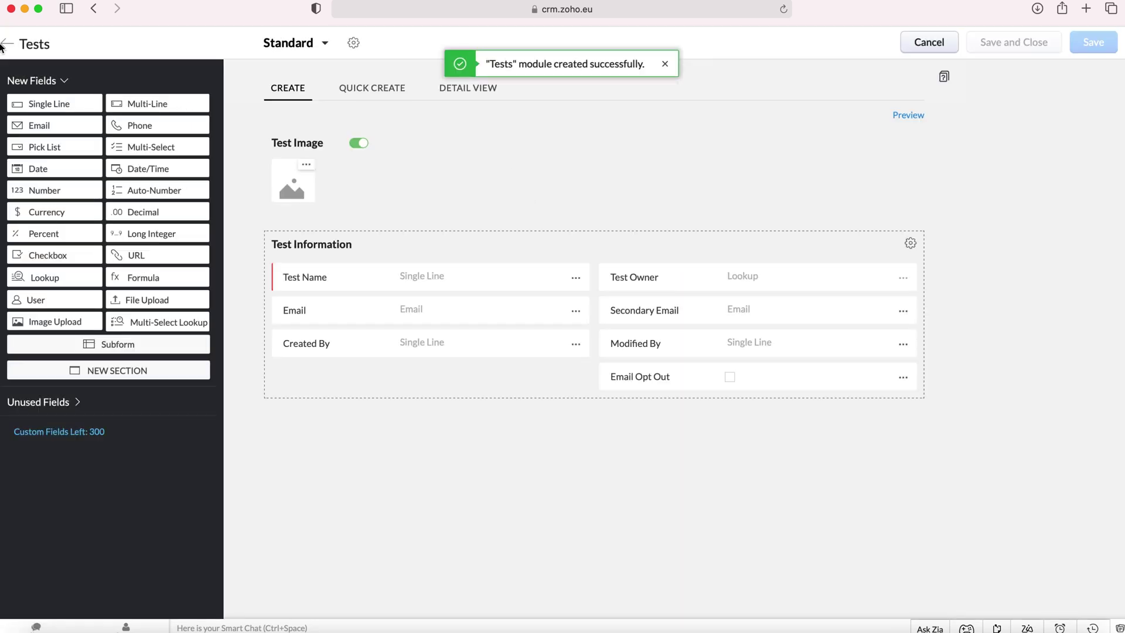
{"action": "left_click", "coordinate": [5, 45]}
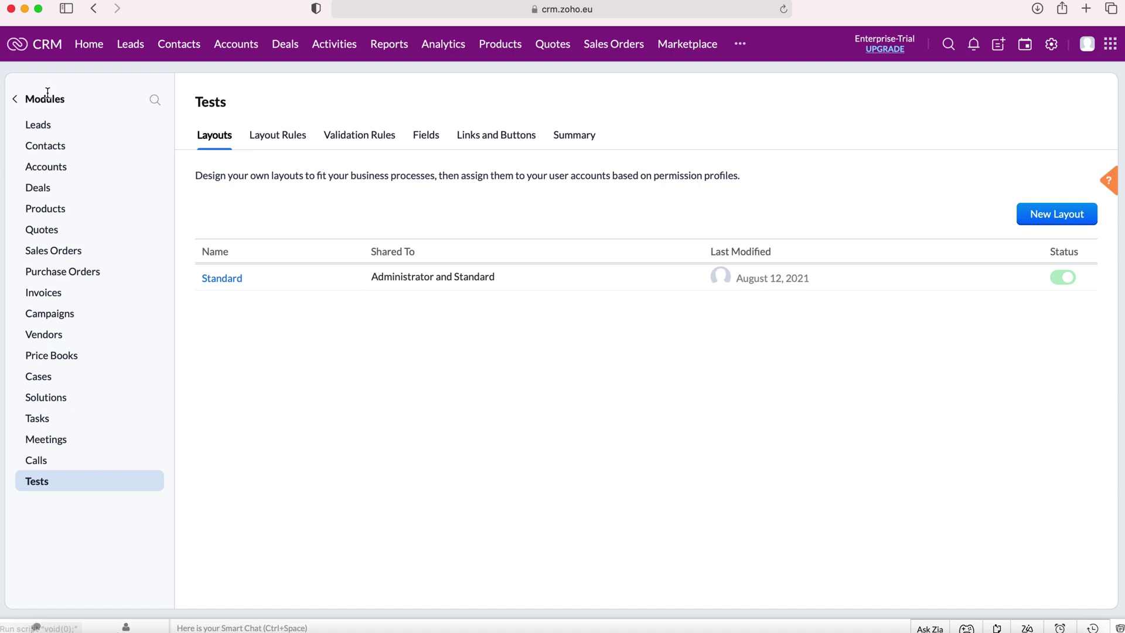
- Return to Modules and Fields and check the Tests row's actions menu
{"action": "left_click", "coordinate": [18, 100]}
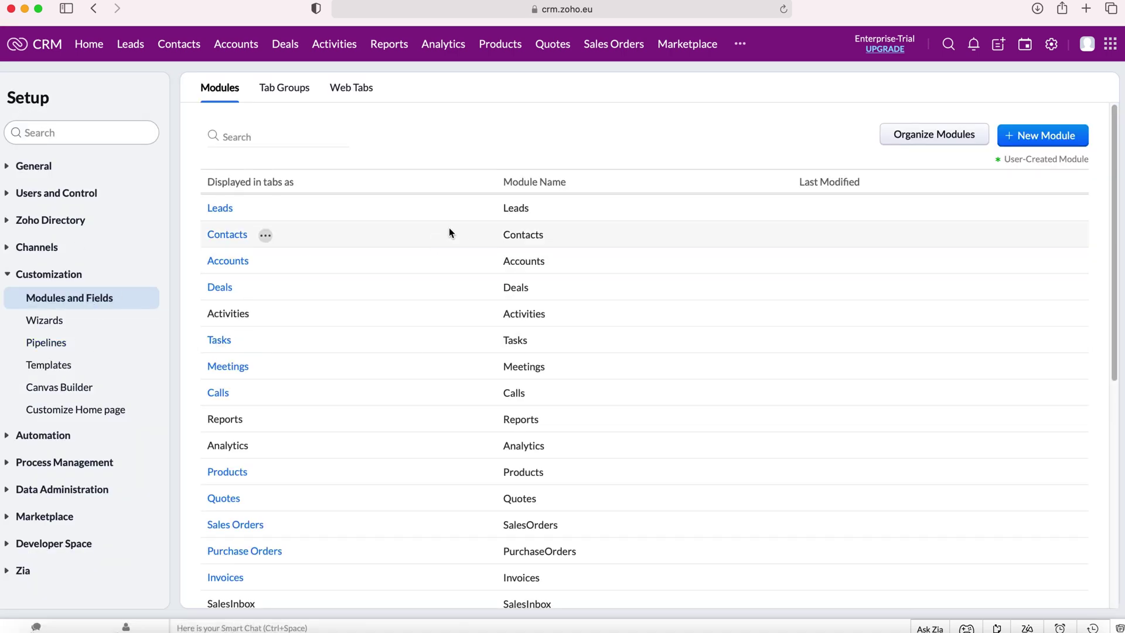
{"action": "scroll", "coordinate": [449, 232], "scroll_direction": "down", "scroll_amount": 10}
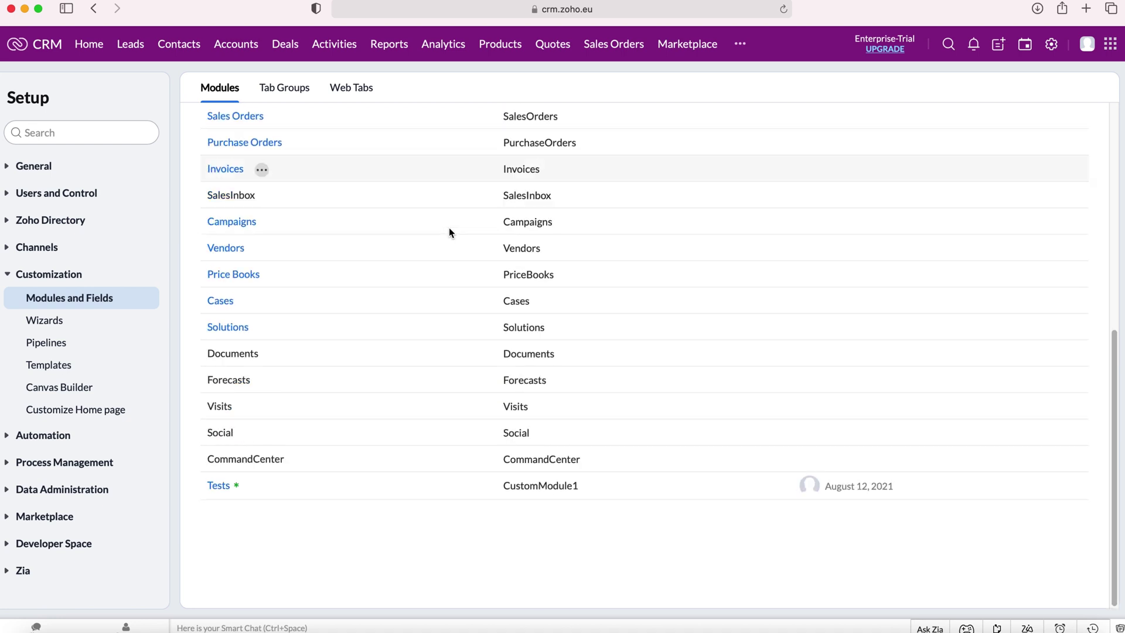
{"action": "scroll", "coordinate": [449, 258], "scroll_direction": "up", "scroll_amount": 10}
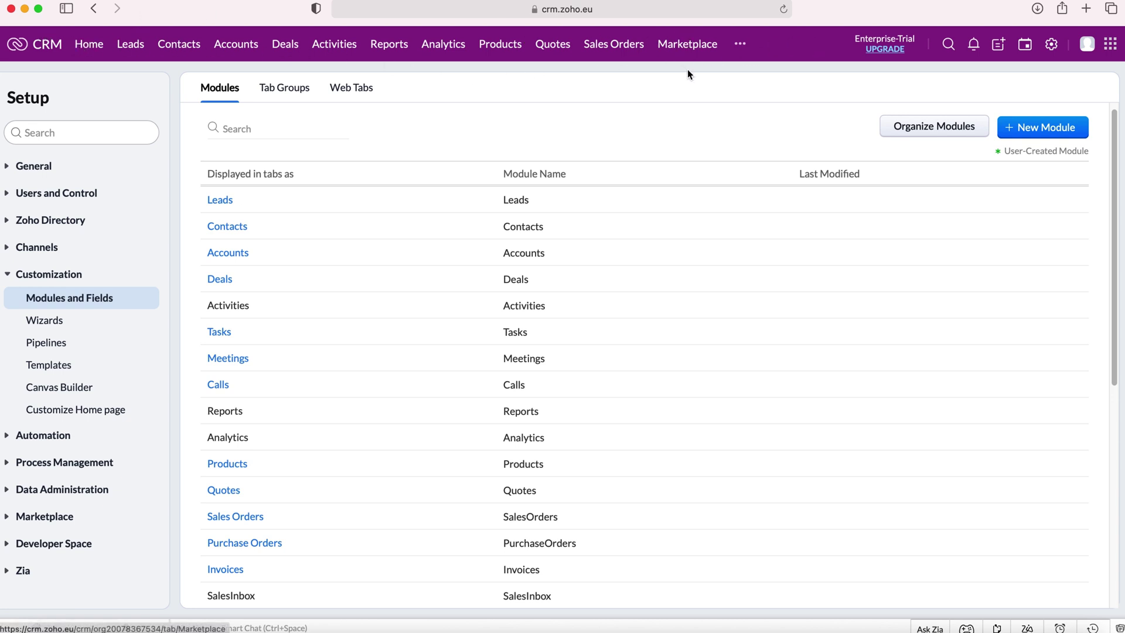
{"action": "scroll", "coordinate": [437, 242], "scroll_direction": "down", "scroll_amount": 6}
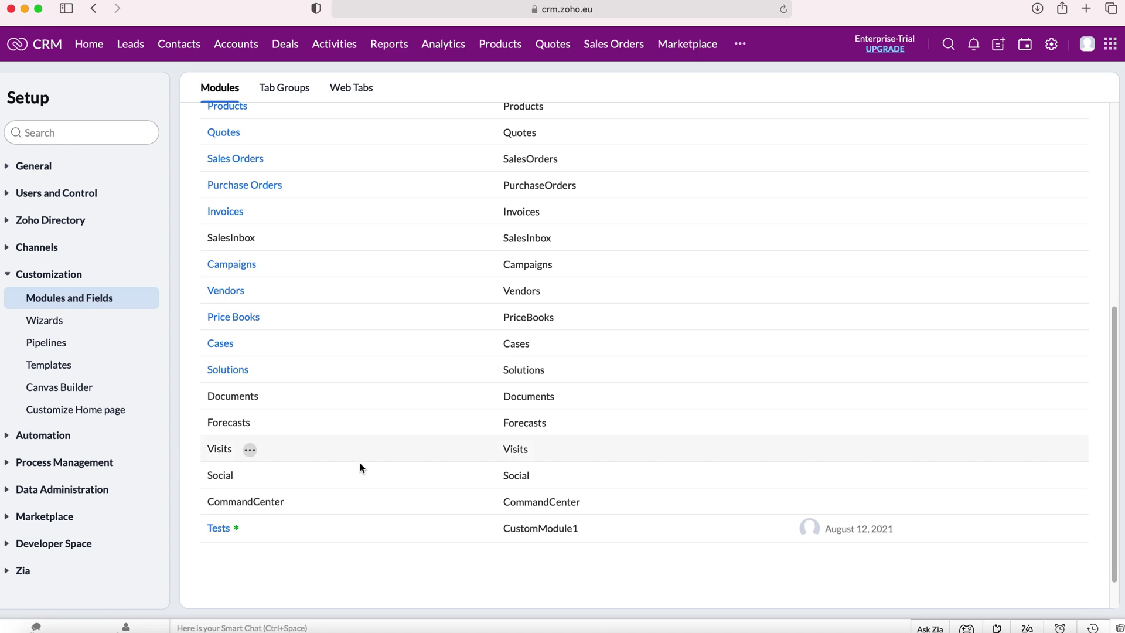
{"action": "left_click", "coordinate": [257, 528]}
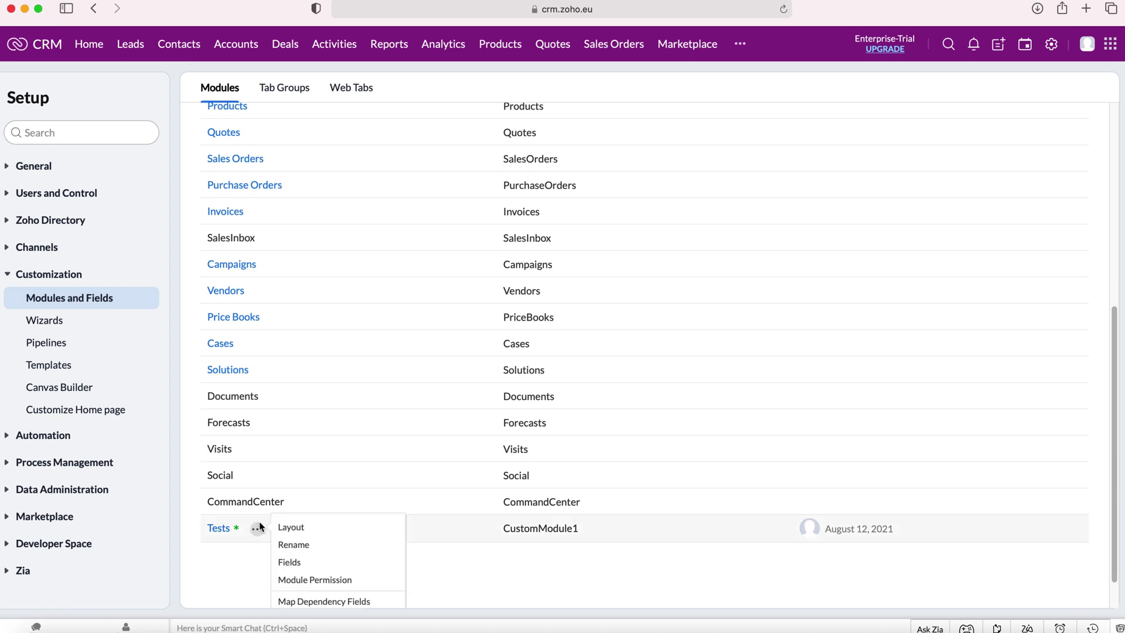
{"action": "scroll", "coordinate": [245, 442], "scroll_direction": "up", "scroll_amount": 6}
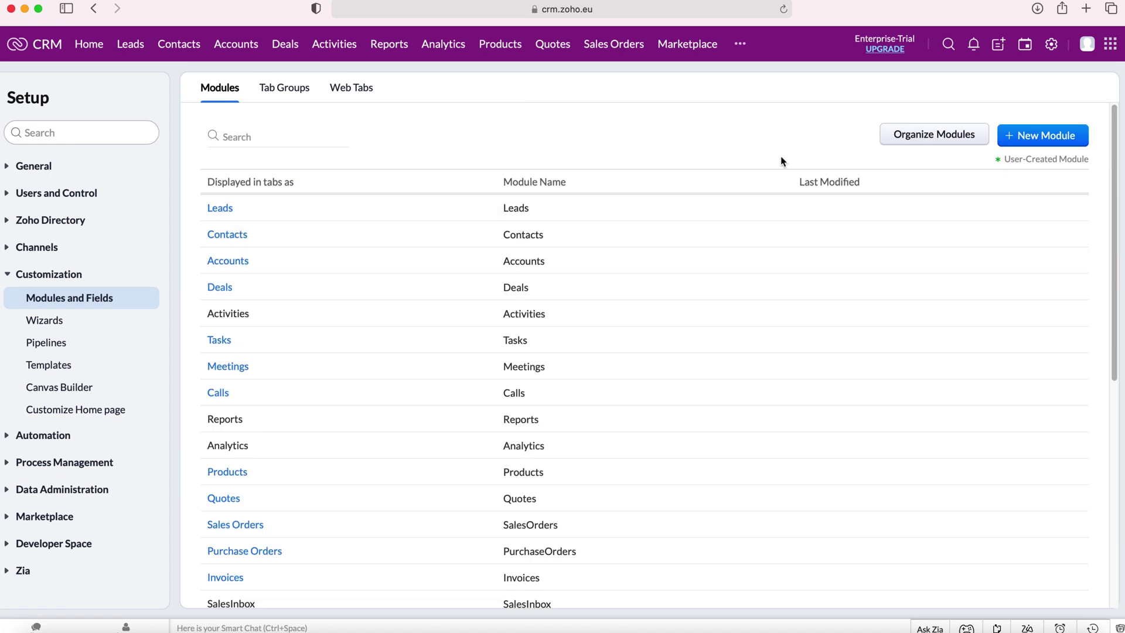
- Reorder the modules so Tests sits right after Home, and save the order
{"action": "left_click", "coordinate": [949, 137]}
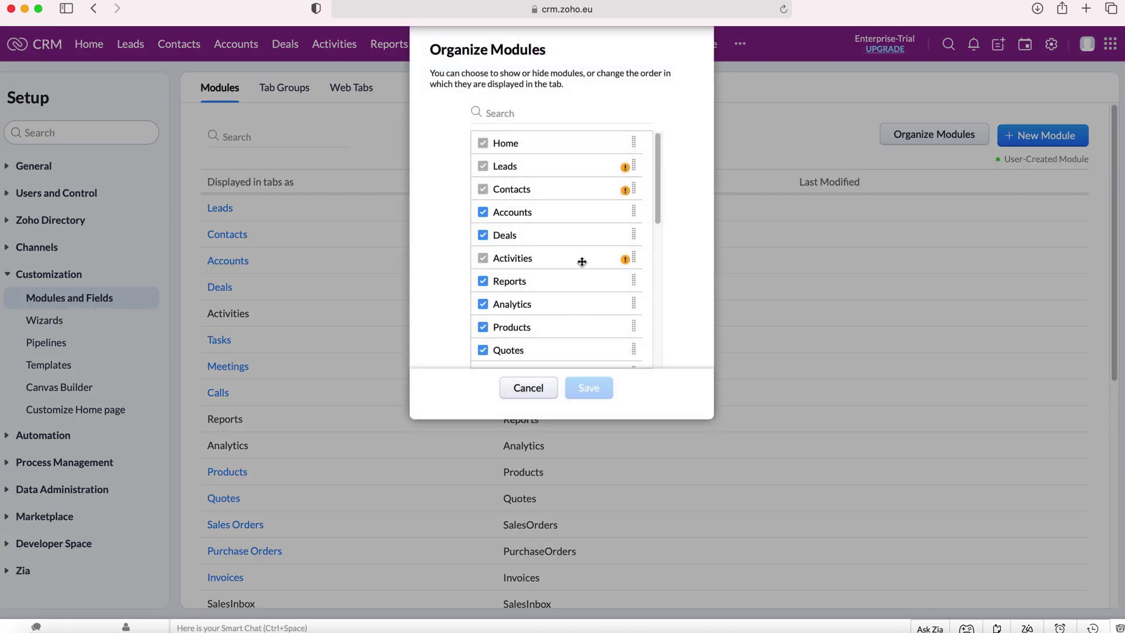
{"action": "scroll", "coordinate": [582, 262], "scroll_direction": "down", "scroll_amount": 10}
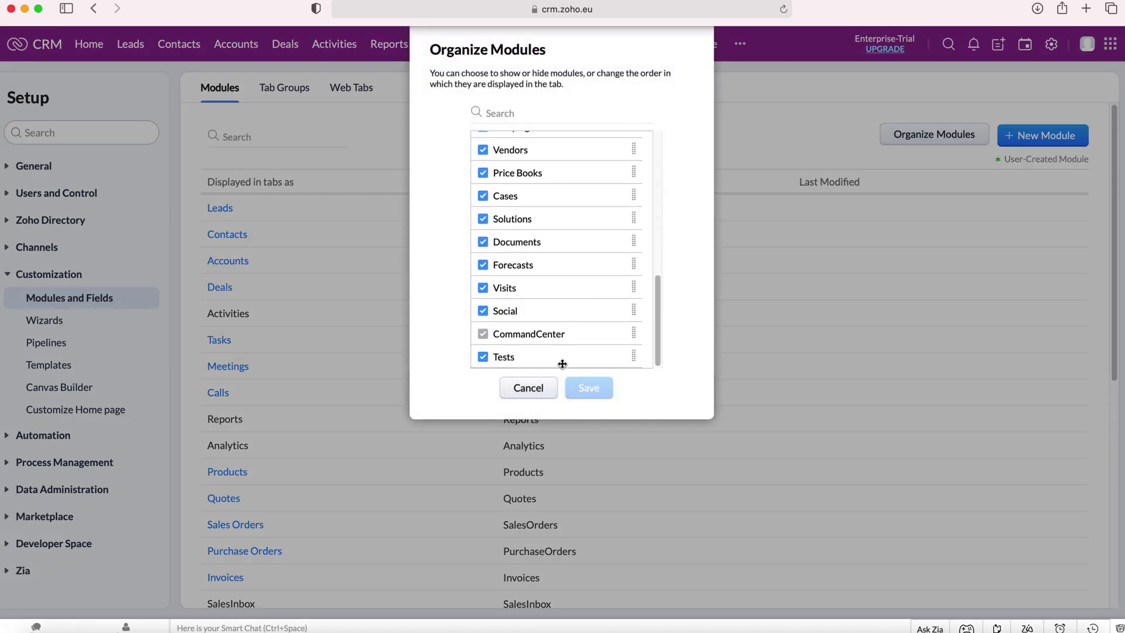
{"action": "left_click_drag", "start_coordinate": [563, 364], "coordinate": [539, 164]}
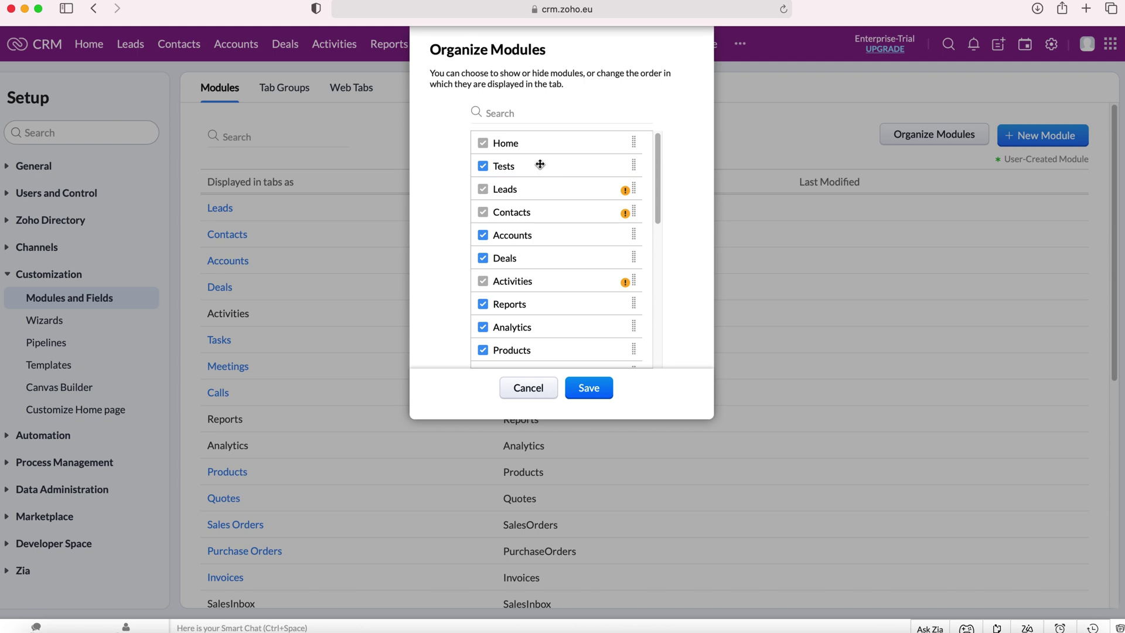
{"action": "left_click", "coordinate": [589, 389]}
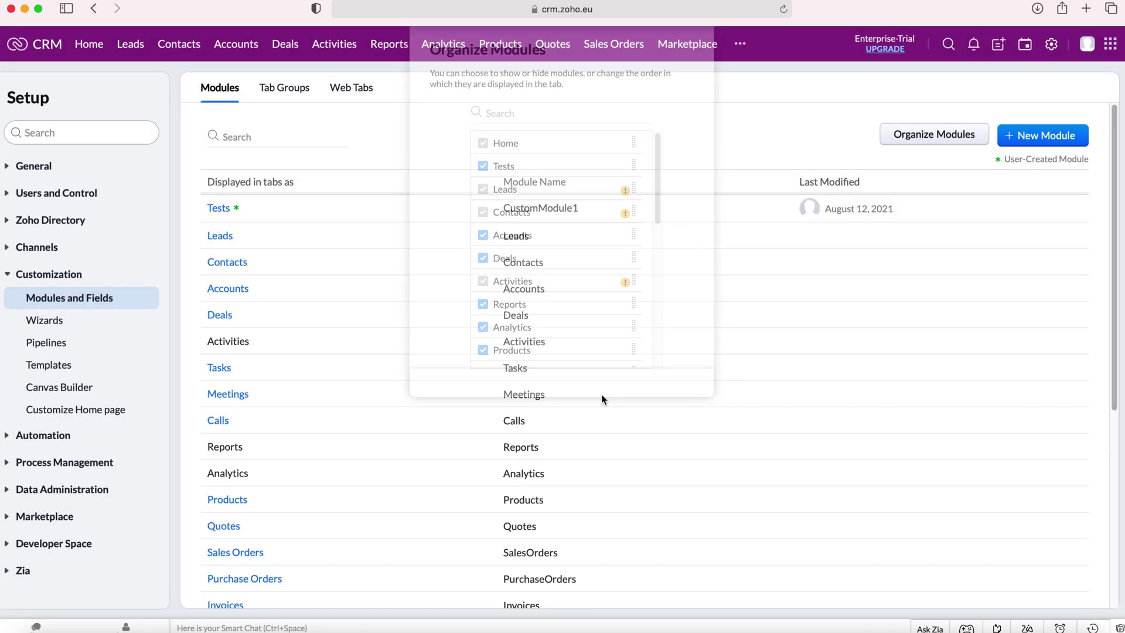